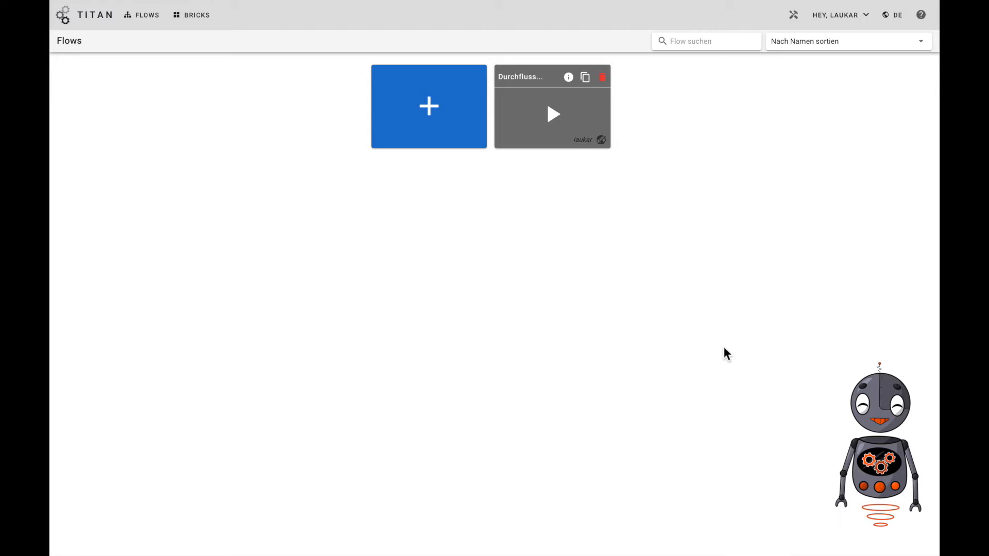
Open the Durchflussüberwachung flow and place the Demonstrator bricks ArduinoUno and HoentzschTA10 in front of the existing bricks
left_click(543, 147)
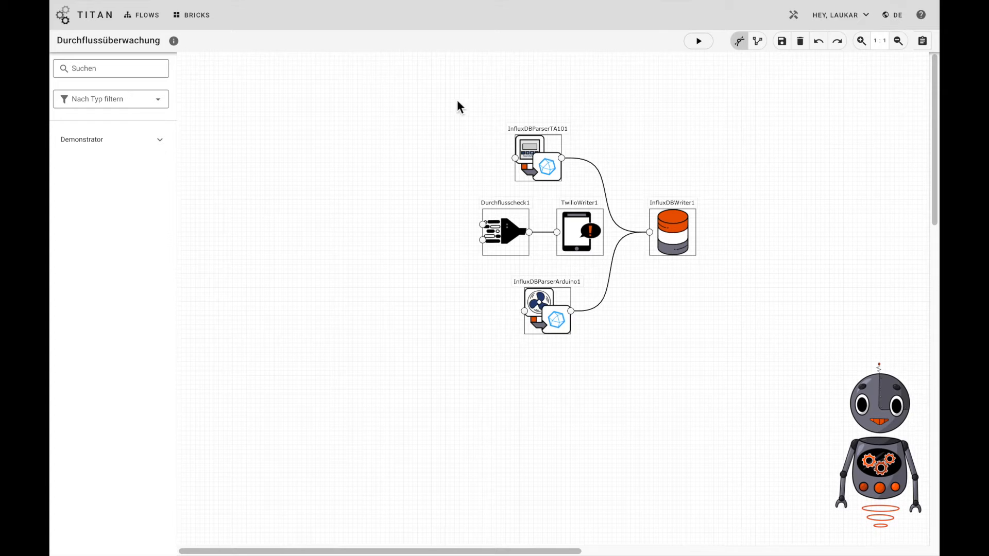
left_click(156, 139)
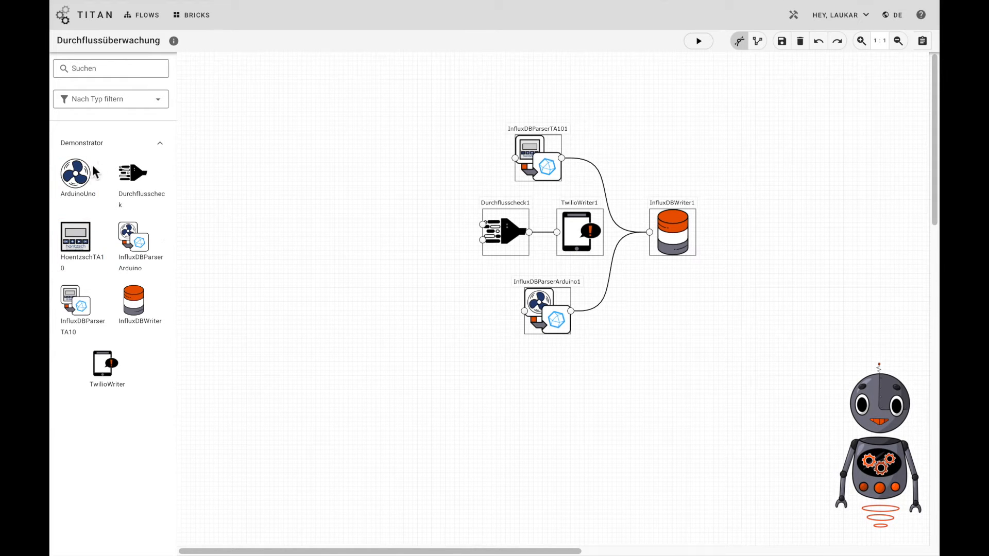
mouse_move(75, 173)
left_mouse_down()
mouse_move(344, 309)
mouse_move(412, 313)
left_mouse_up()
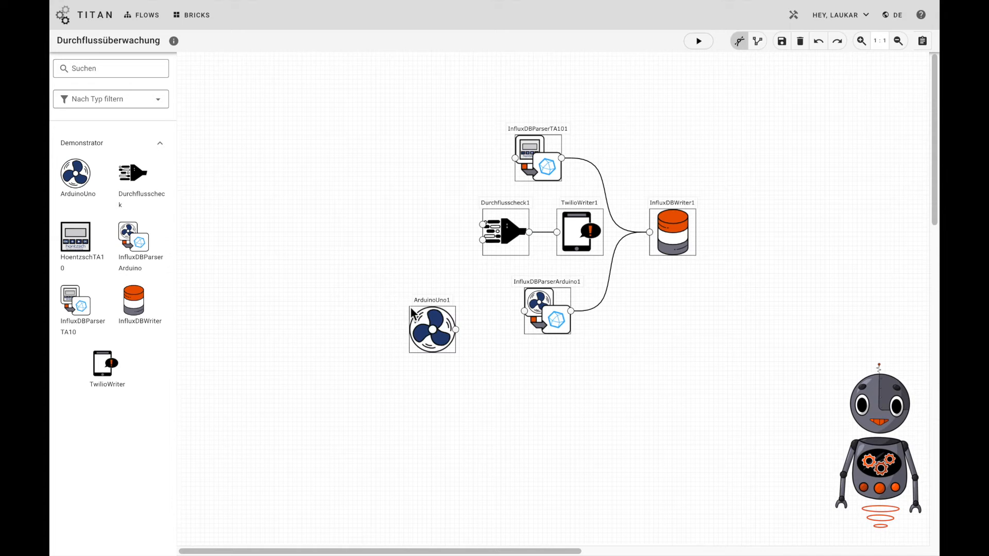
left_click_drag(75, 237, 416, 153)
left_click_drag(446, 196, 430, 178)
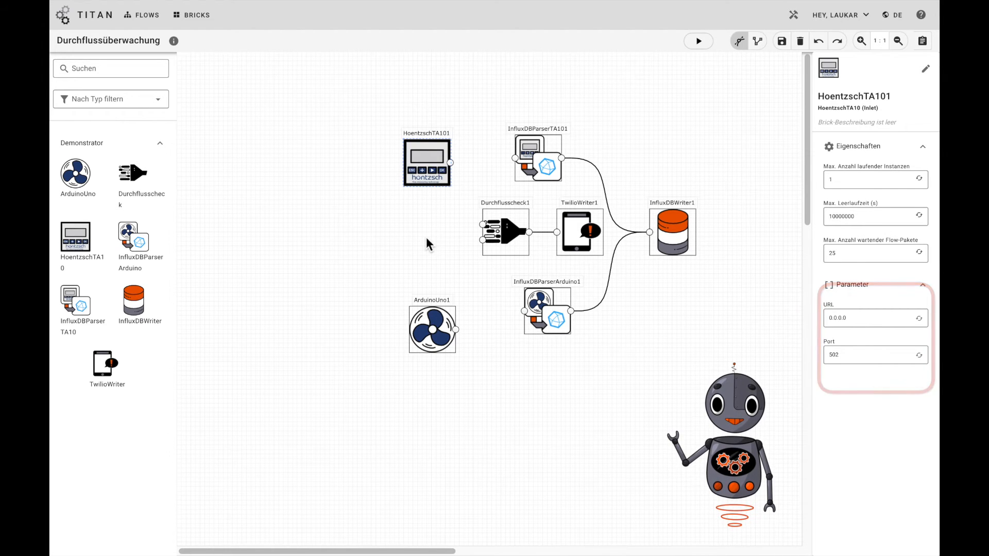
Set the URL parameter of the HoentzschTA101 brick to 192.168.0.214
double_click(825, 318)
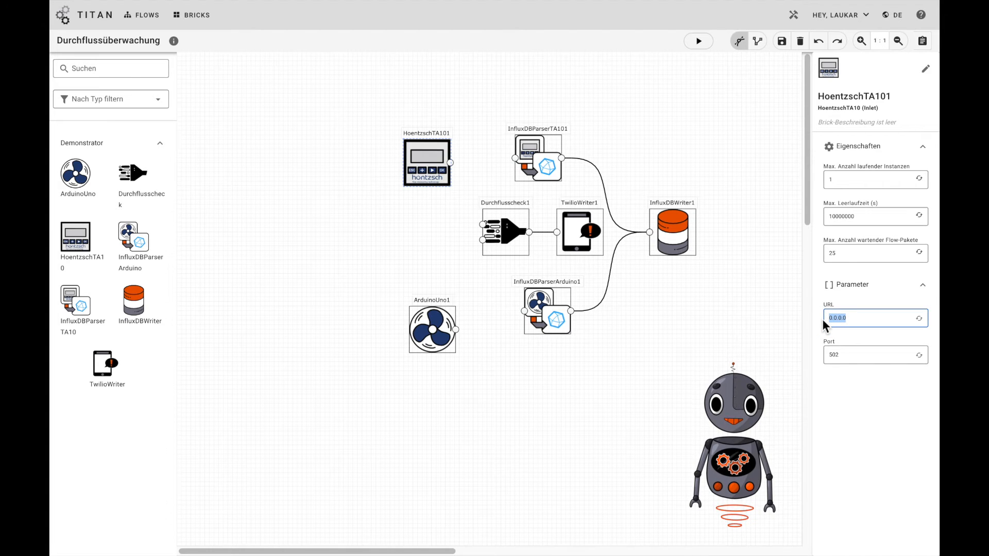
type("192.168.0.214")
Set the URL parameter of the ArduinoUno1 brick to 192.168.0.45 and align the brick below HoentzschTA101
left_click(432, 348)
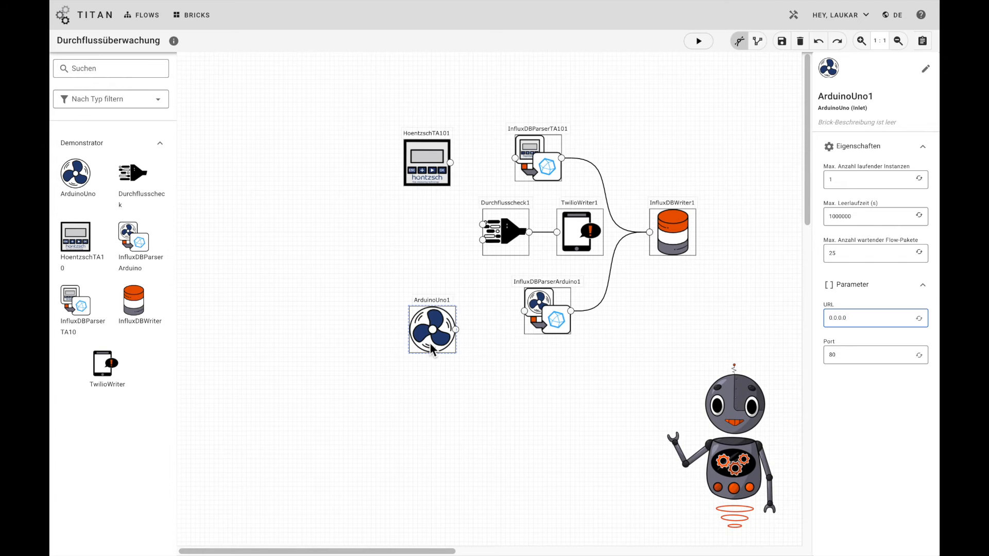
key("BackSpace")
key("BackSpace")
key("BackSpace")
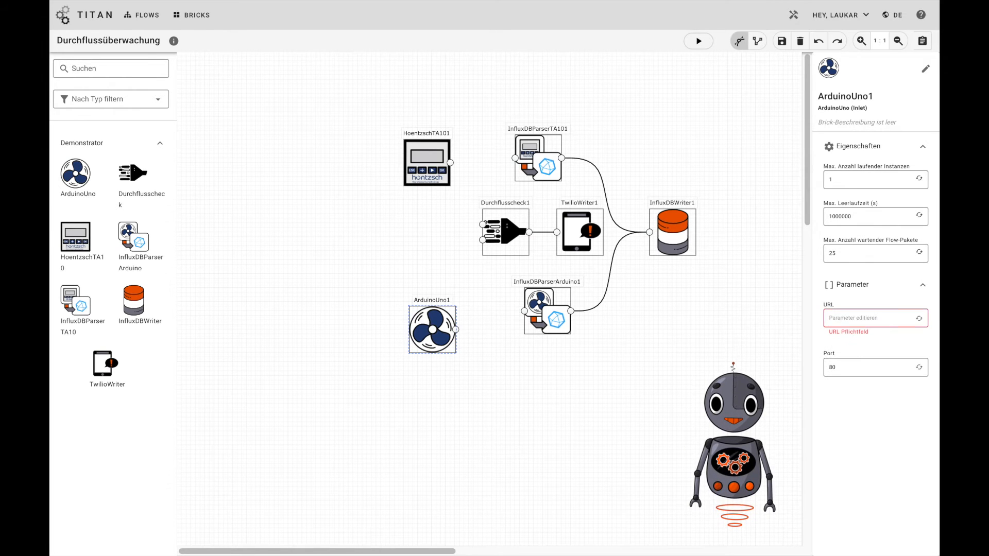
type("19")
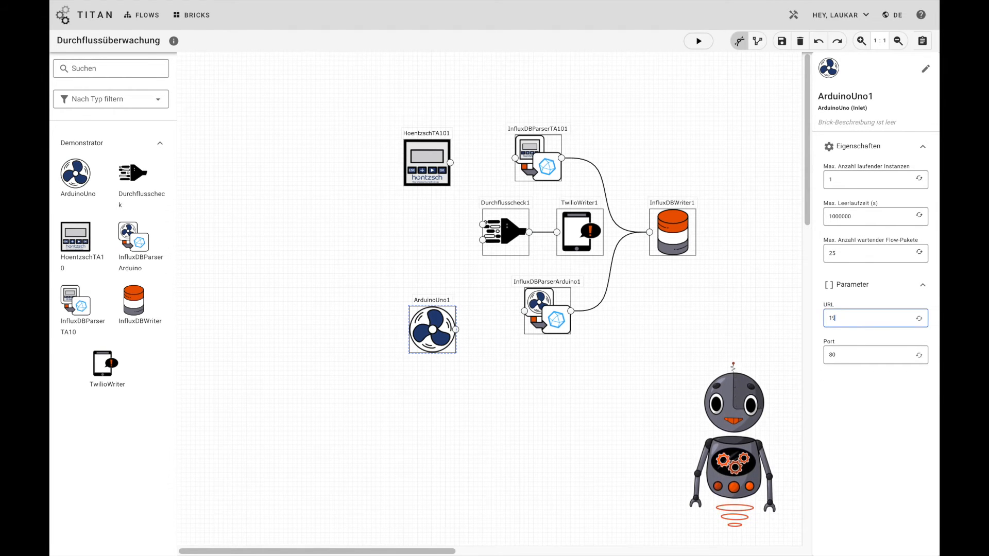
type("2.168.0.45")
left_click(414, 294)
left_click_drag(430, 311, 424, 302)
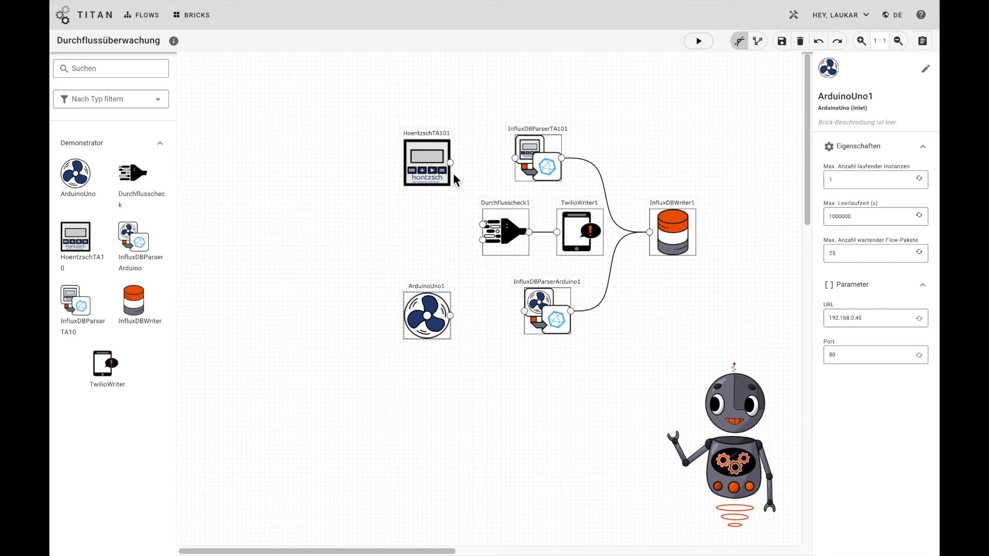
Connect HoentzschTA101 to InfluxDBParserTA101, mapping the source object TADaten to the target object TADaten
left_click_drag(450, 163, 518, 158)
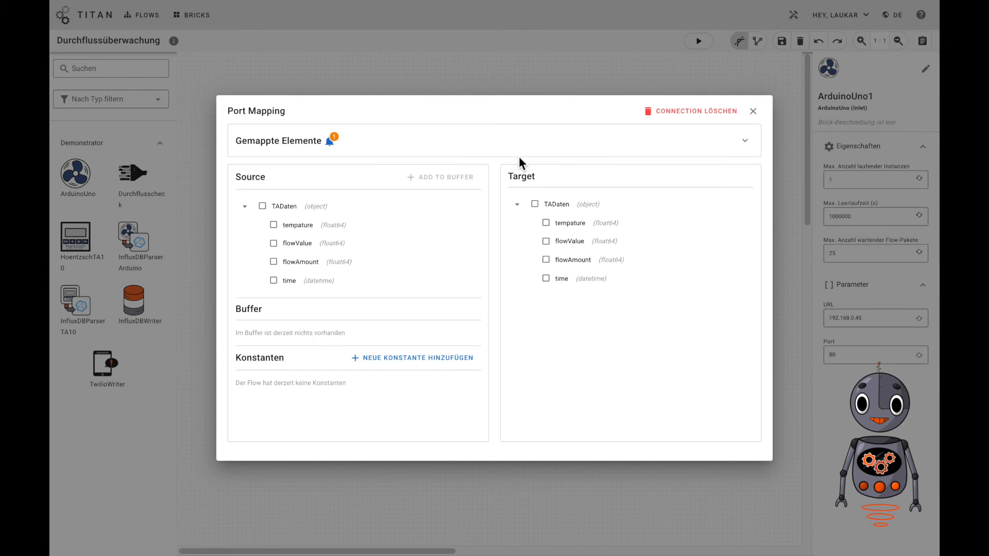
left_click(263, 207)
left_click(536, 205)
left_click(483, 315)
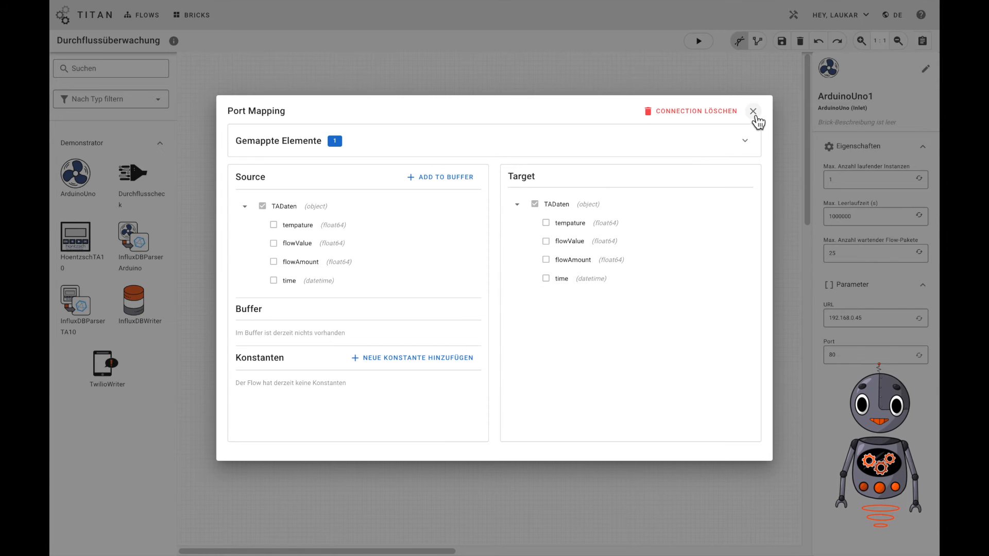
left_click(753, 112)
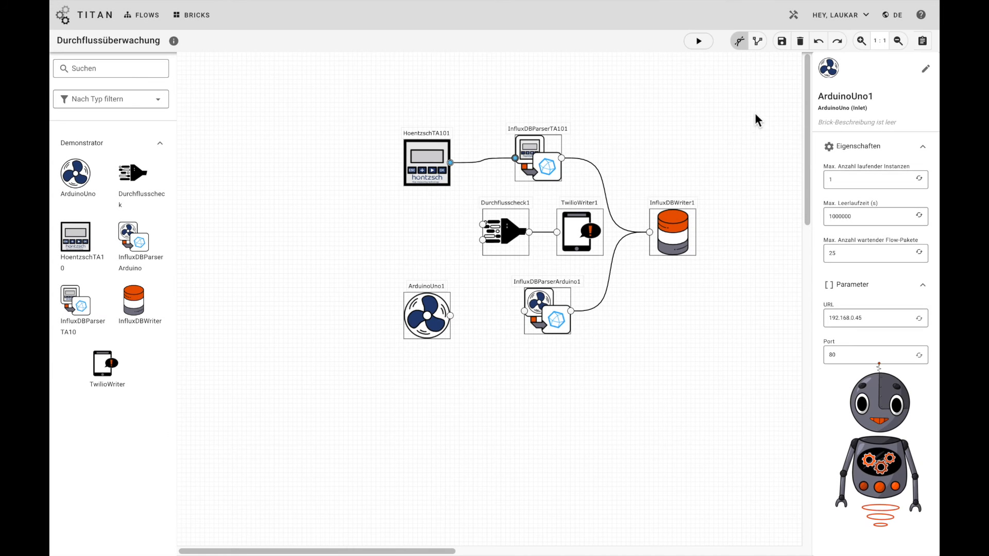
Connect HoentzschTA101 to the upper input of Durchflusscheck1, mapping flowValue from TADaten to FlowValue
left_click(466, 204)
left_click_drag(450, 163, 484, 227)
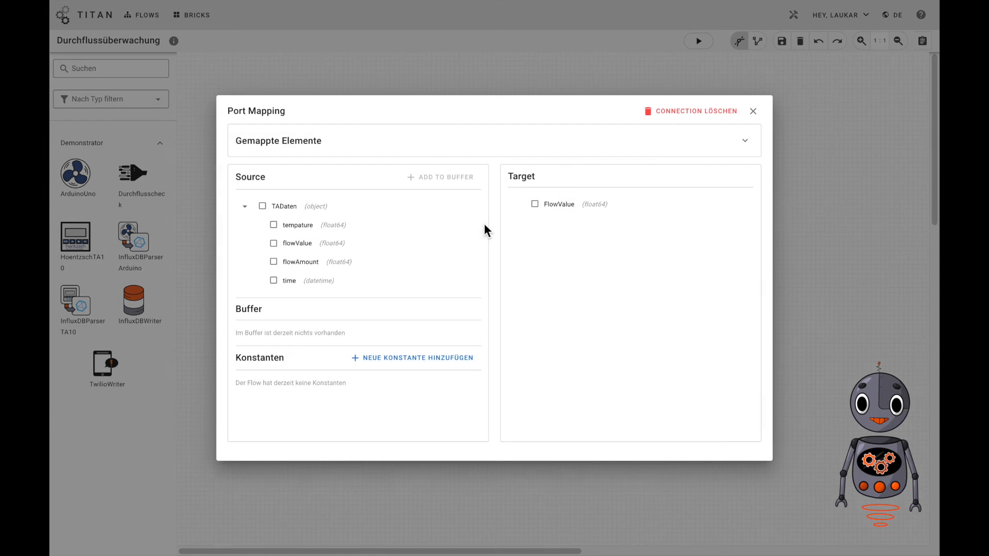
left_click(378, 250)
left_click(559, 213)
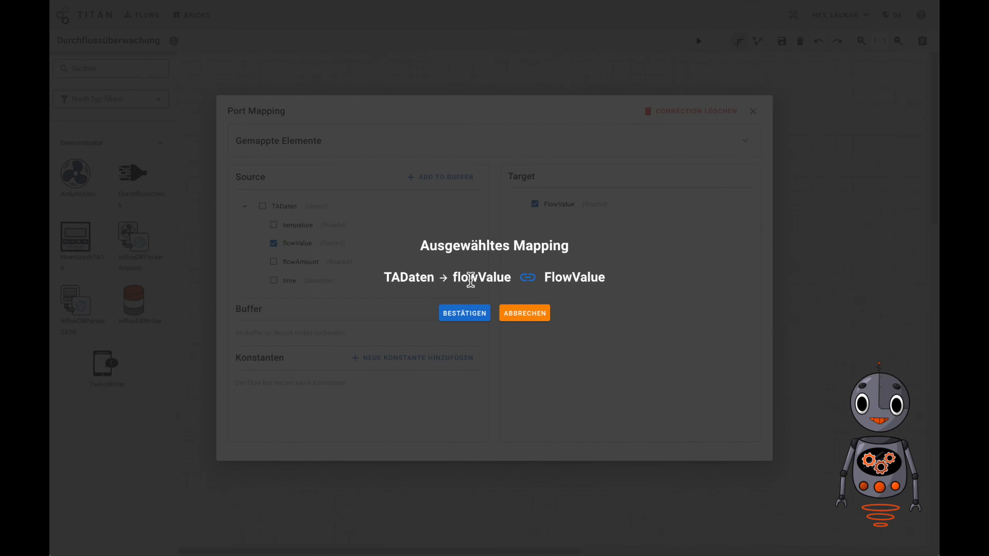
left_click(456, 314)
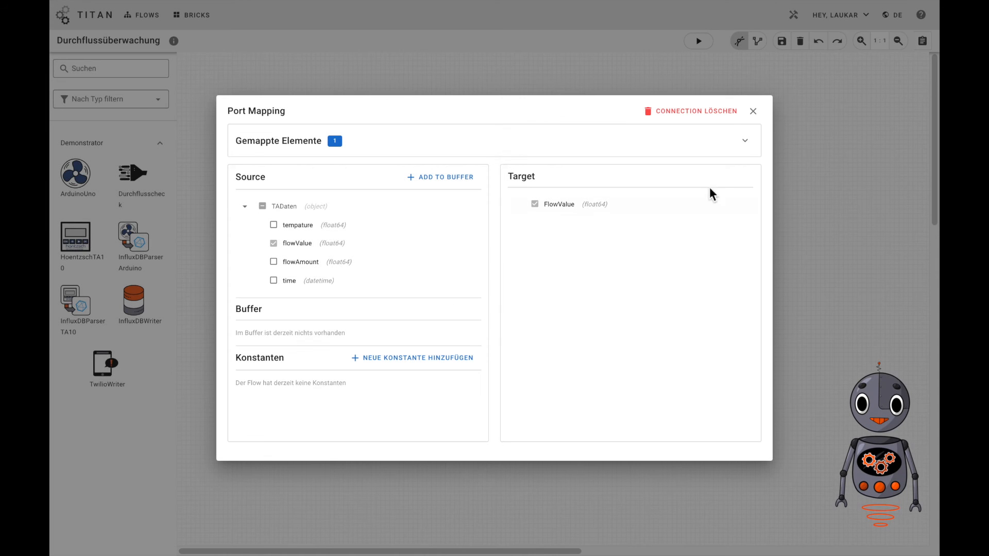
left_click(753, 121)
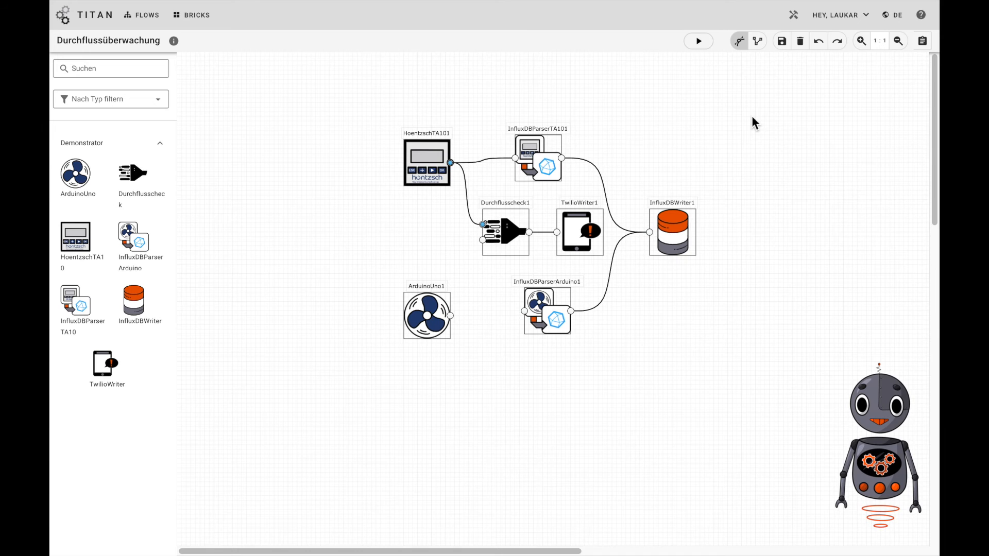
Connect ArduinoUno1 to InfluxDBParserArduino1, mapping the source object ArduinoDaten to the target object ArduinoDaten
left_click_drag(450, 316, 523, 315)
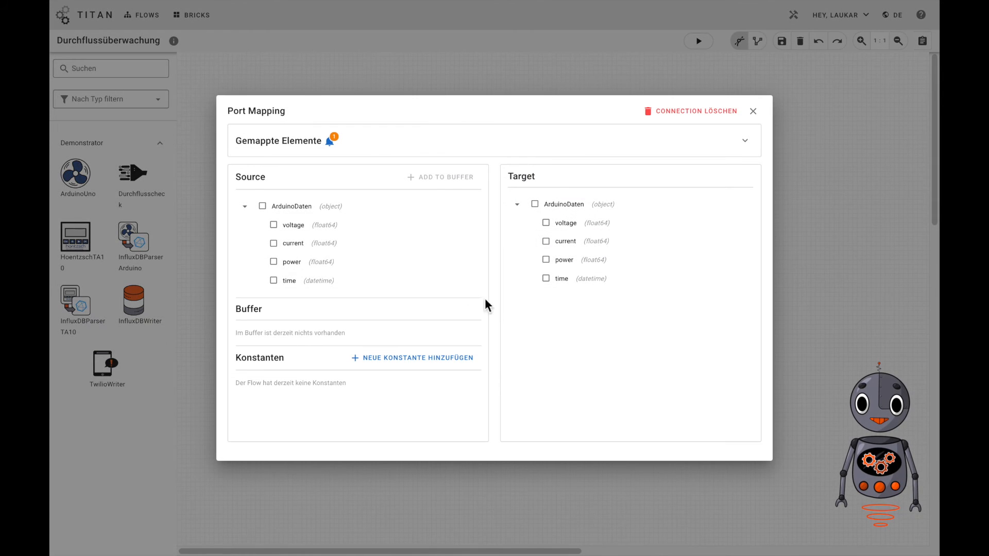
left_click(371, 211)
left_click(551, 208)
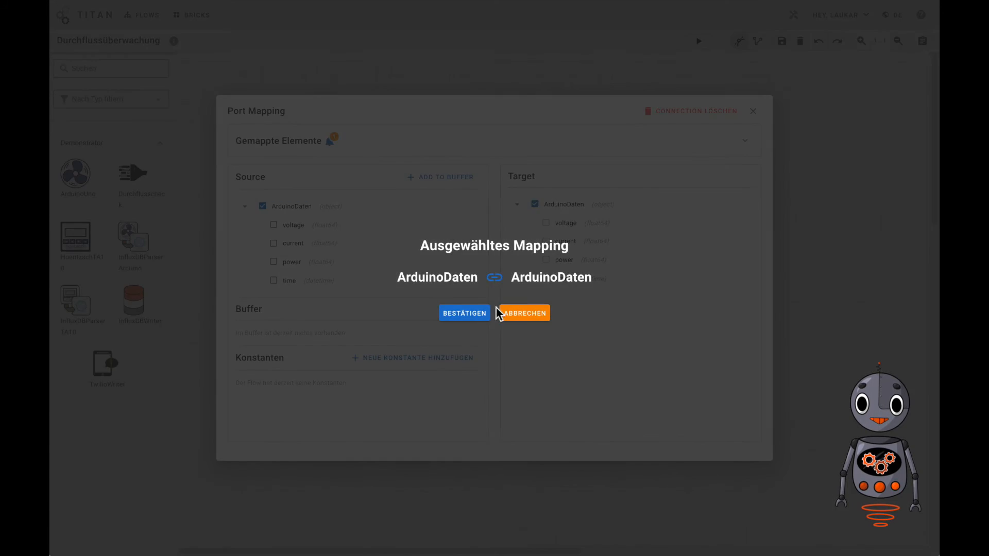
left_click(470, 315)
left_click(753, 112)
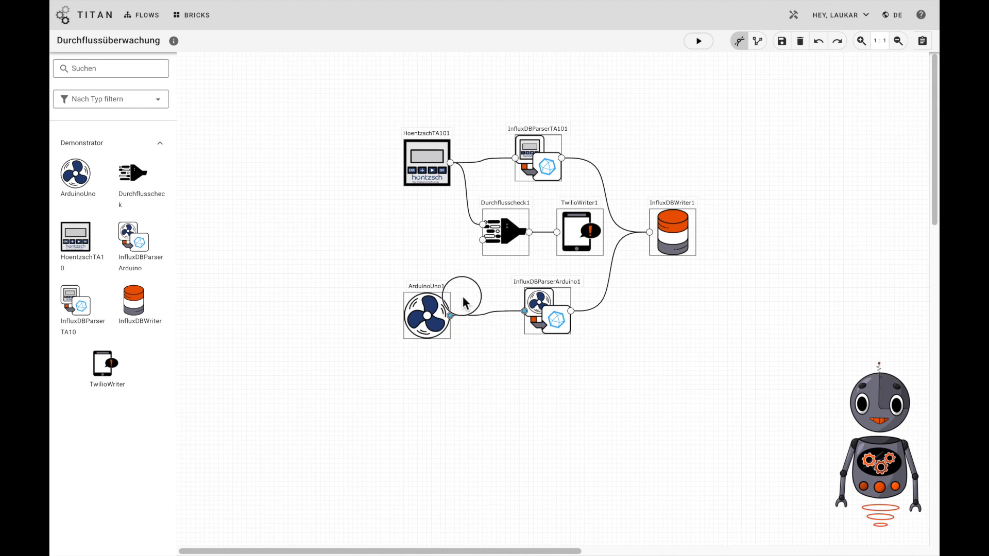
Connect ArduinoUno1 to the lower input of Durchflusscheck1, mapping power from ArduinoDaten to Power
left_click_drag(450, 315, 483, 240)
left_click(448, 264)
left_click(536, 206)
left_click(478, 314)
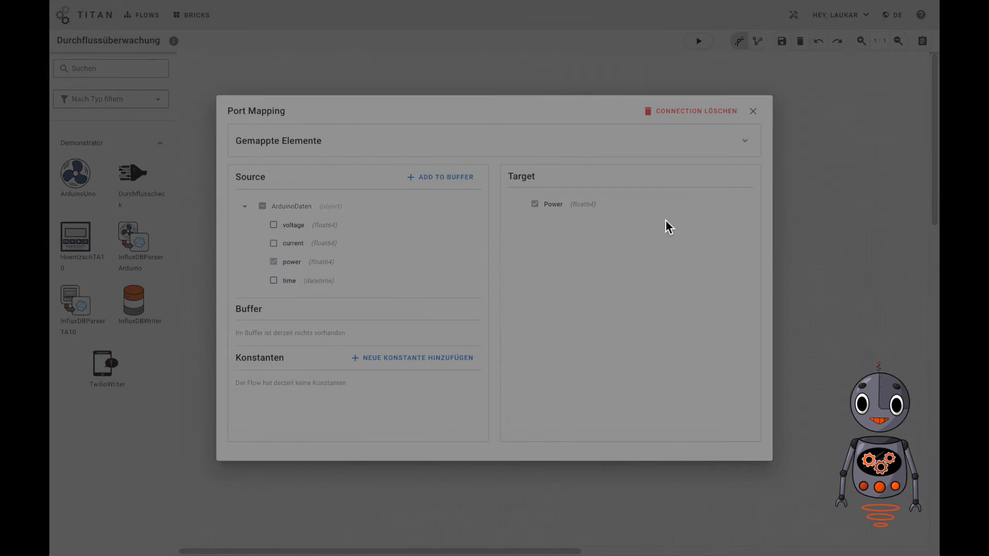
left_click(753, 112)
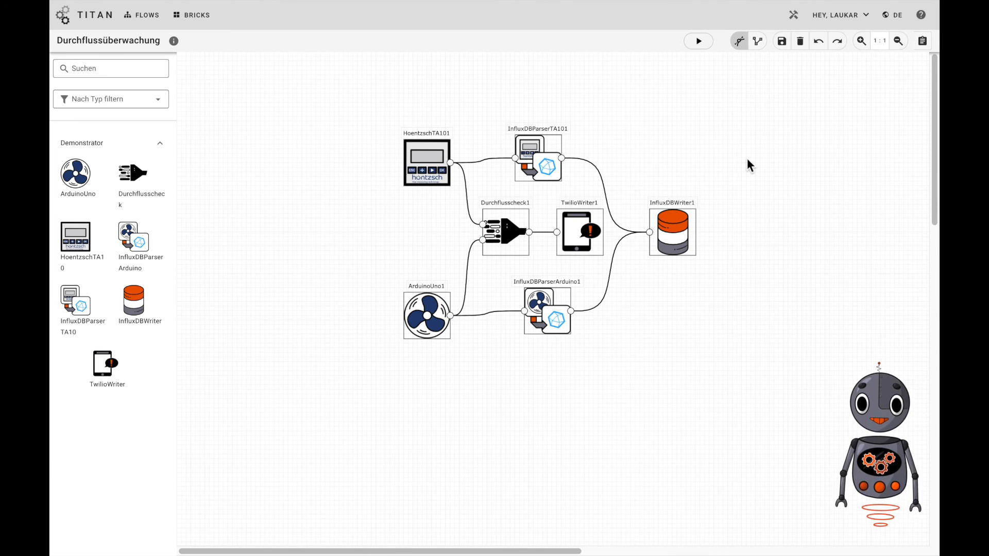
Start the Durchflussüberwachung flow, saving its unsaved changes along with the start
left_click(692, 44)
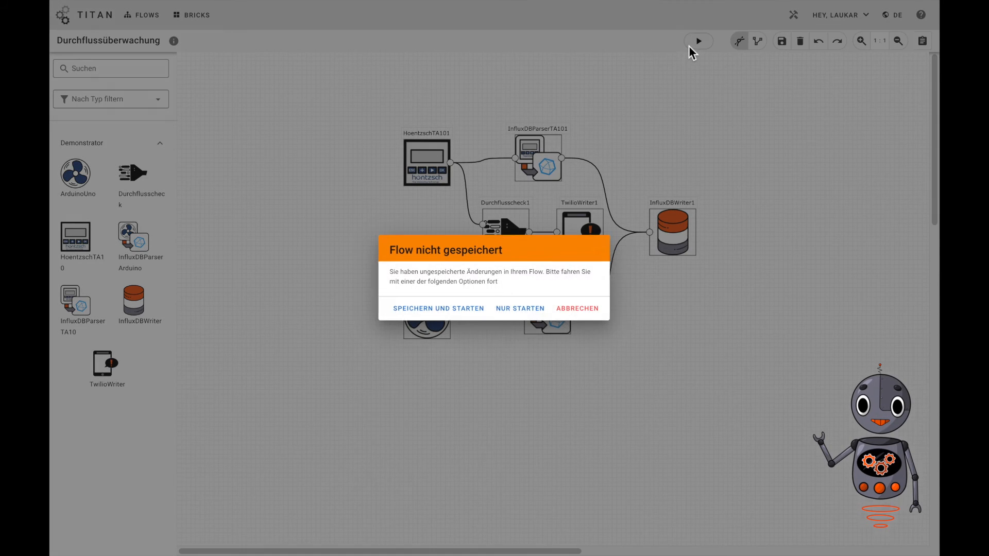
left_click(478, 310)
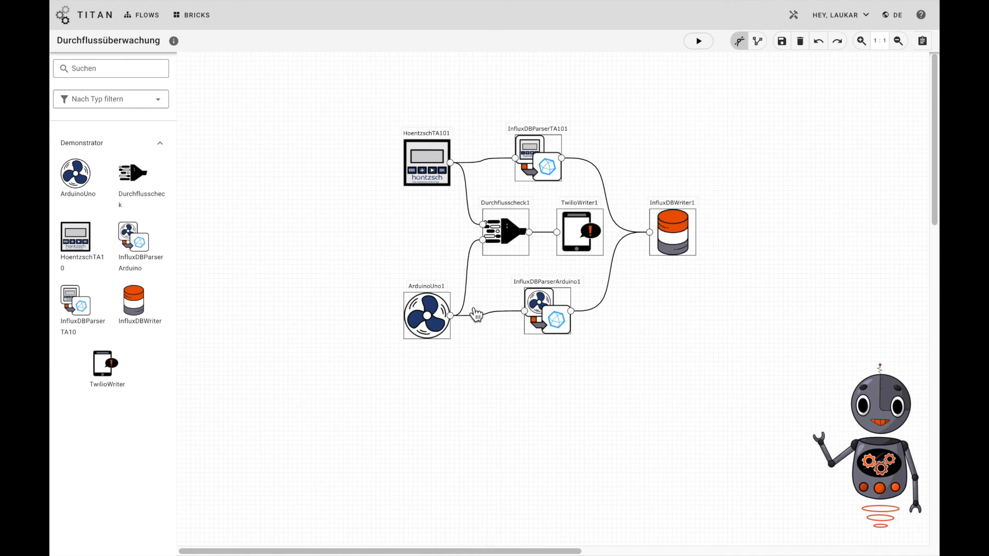